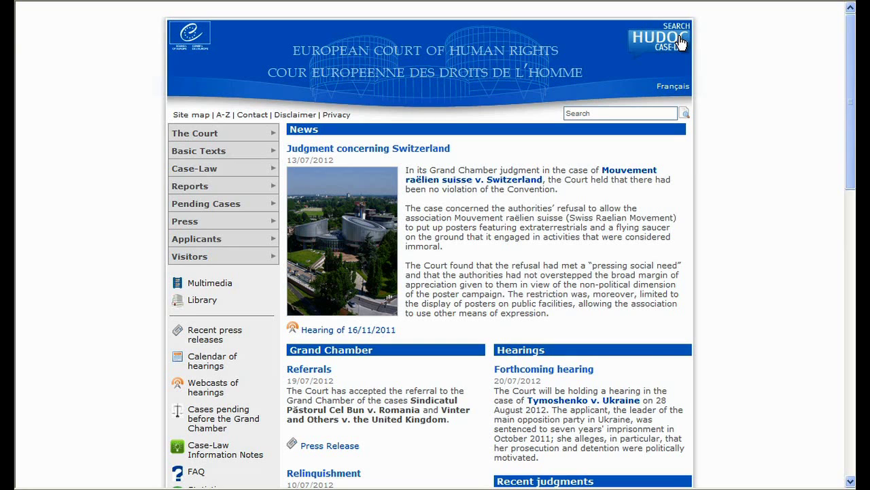
# Step: Open HUDOC case-law search and search « hot water » NEAR prison, yielding 133 judgments
pyautogui.click(680, 43)
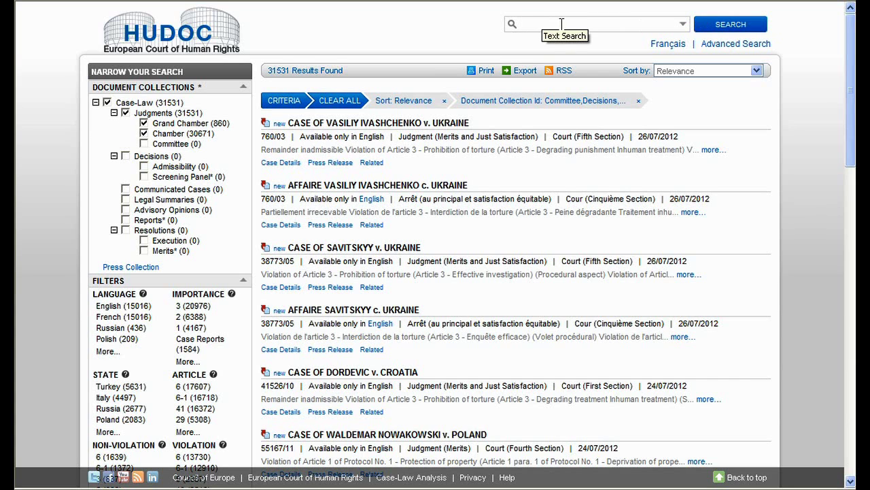
pyautogui.write('« hot water » NEAR prison')
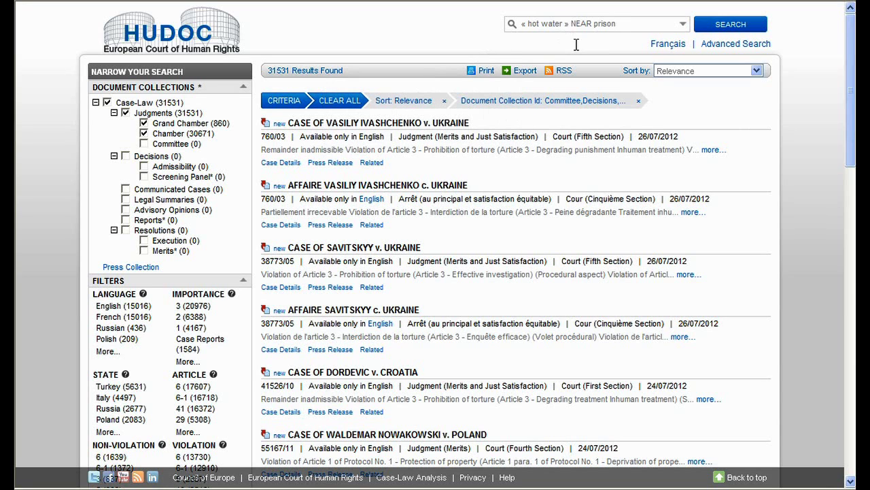
pyautogui.press('Return')
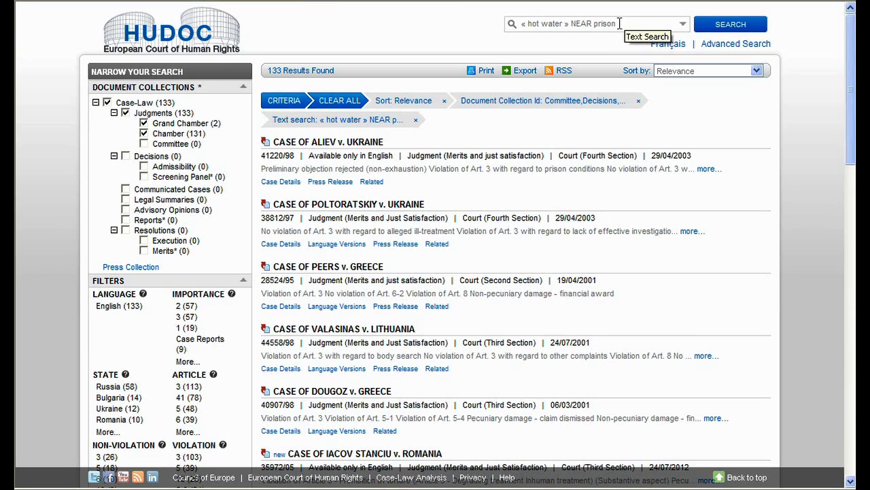
pyautogui.moveTo(619, 24); pyautogui.dragTo(513, 26)
# Step: Search 'voilence', accept the suggested 'violence', then clear all criteria back to 31531 results
pyautogui.press('BackSpace')
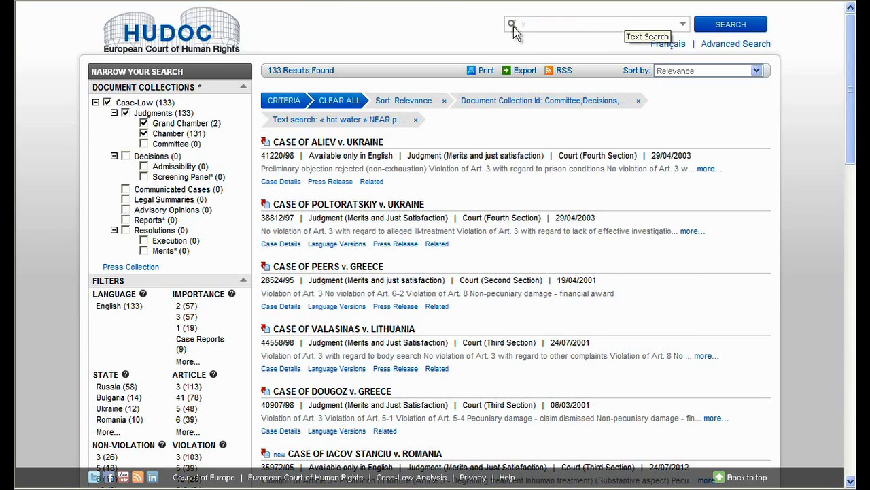
pyautogui.write('voi')
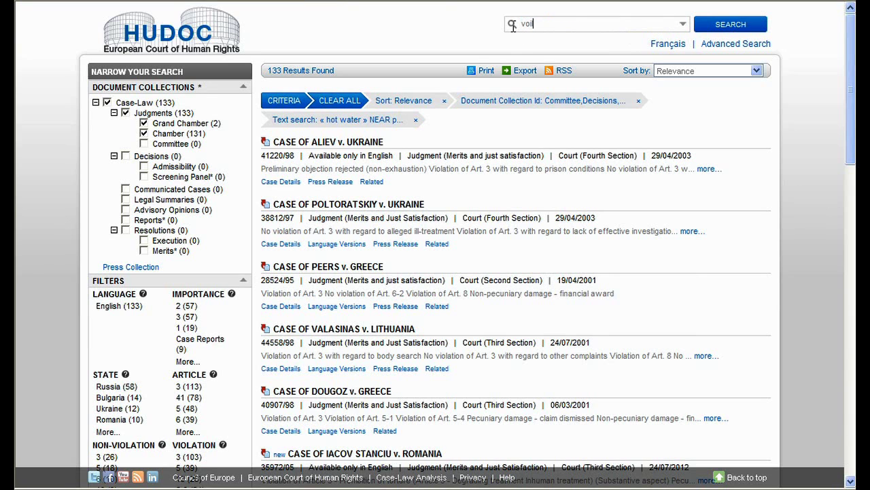
pyautogui.write('lence')
pyautogui.click(726, 31)
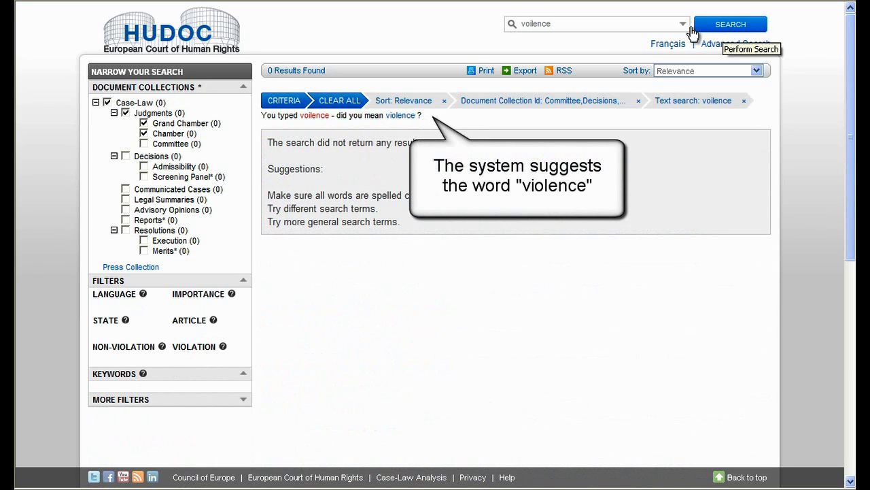
pyautogui.click(400, 115)
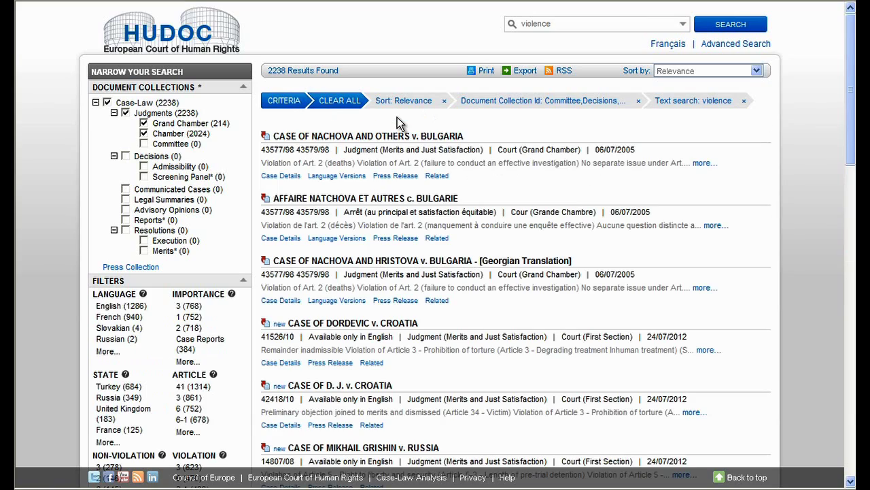
pyautogui.click(339, 101)
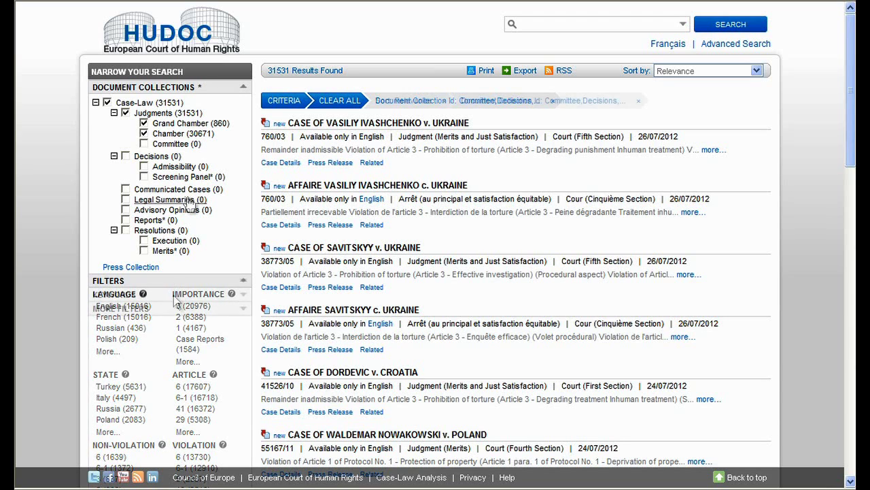
# Step: Expand the Filters panel along with the Keywords and More Filters lists
pyautogui.click(239, 283)
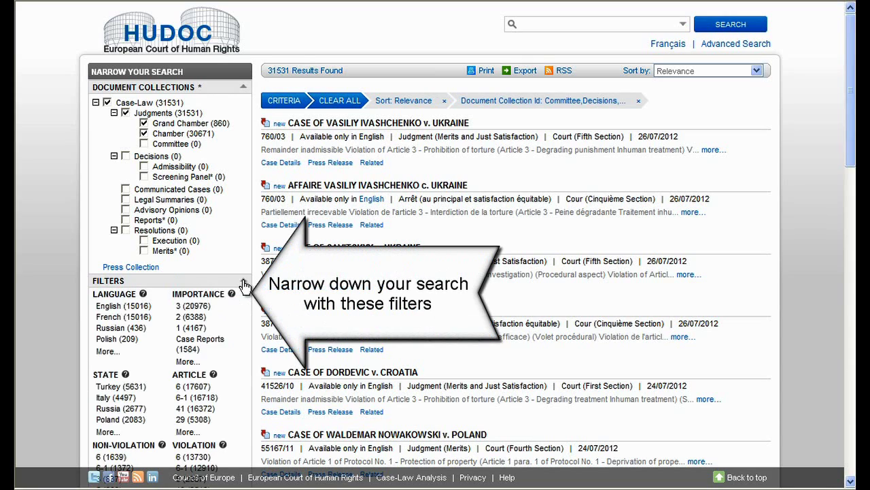
pyautogui.scroll(-3, 244, 306)
pyautogui.scroll(-2, 242, 312)
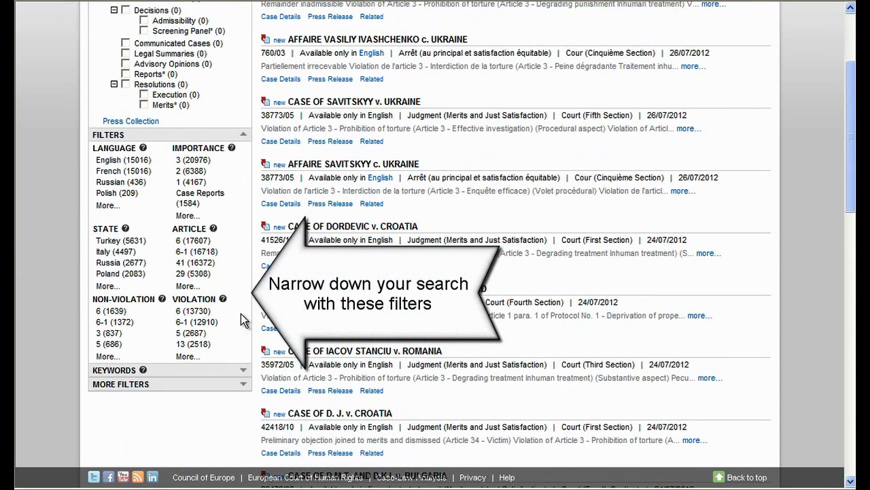
pyautogui.click(245, 368)
pyautogui.scroll(-1, 245, 370)
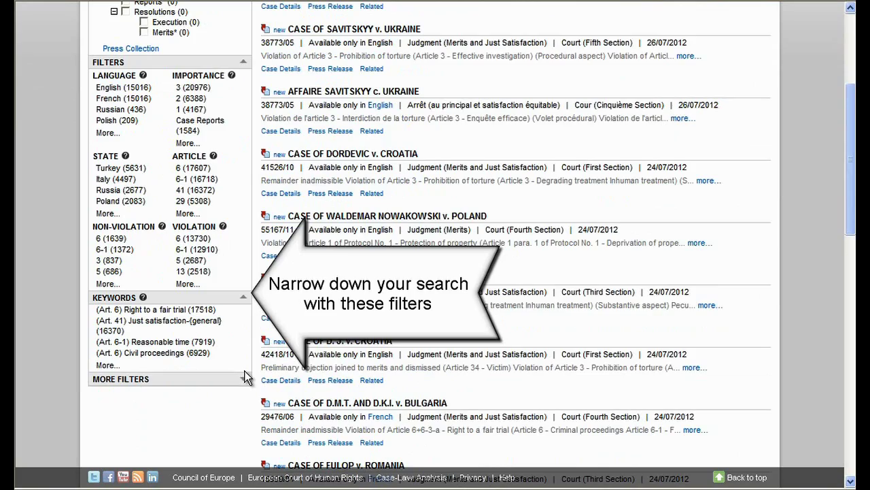
pyautogui.click(246, 377)
pyautogui.scroll(-5, 246, 378)
pyautogui.scroll(10, 299, 363)
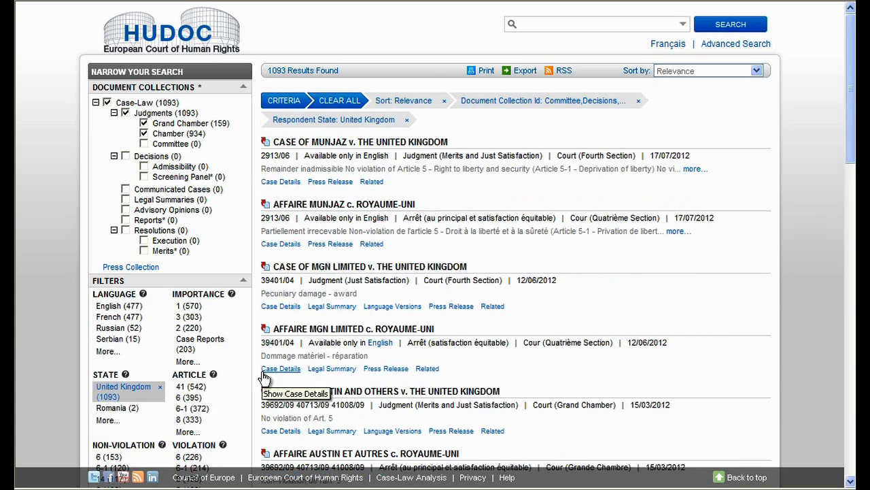
pyautogui.scroll(-1, 265, 378)
pyautogui.scroll(-1, 265, 379)
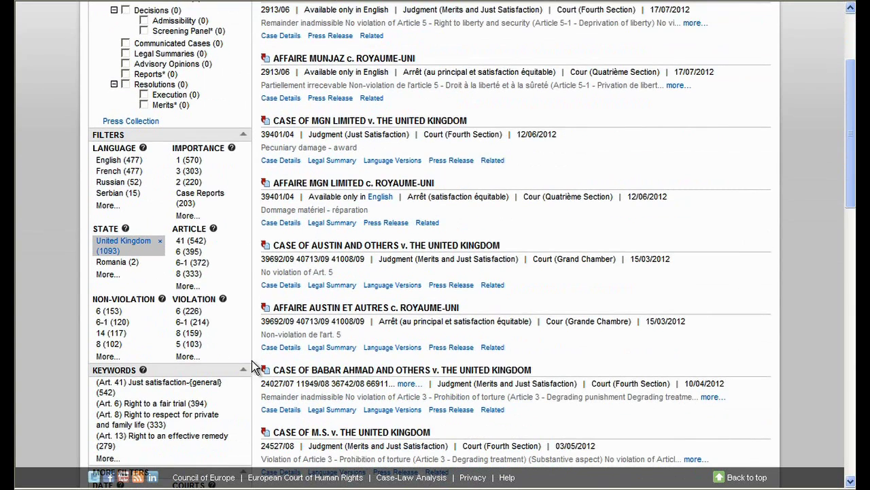
pyautogui.click(188, 312)
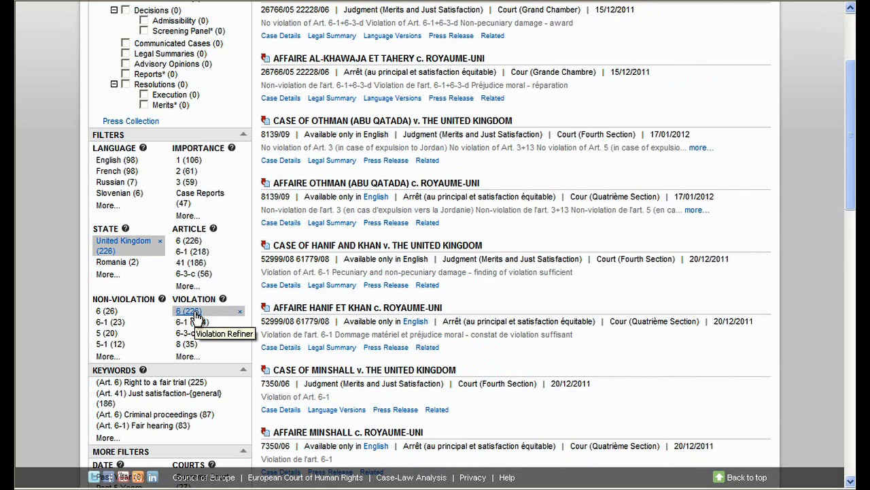
pyautogui.scroll(2, 325, 176)
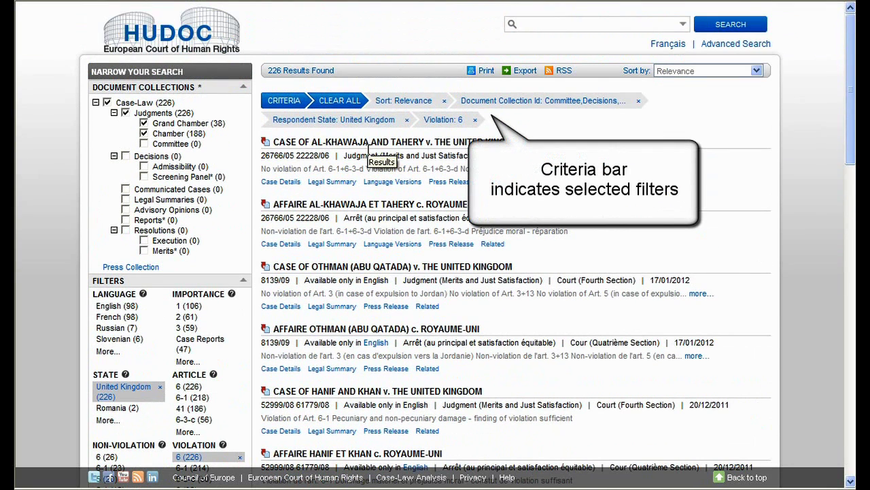
pyautogui.click(339, 102)
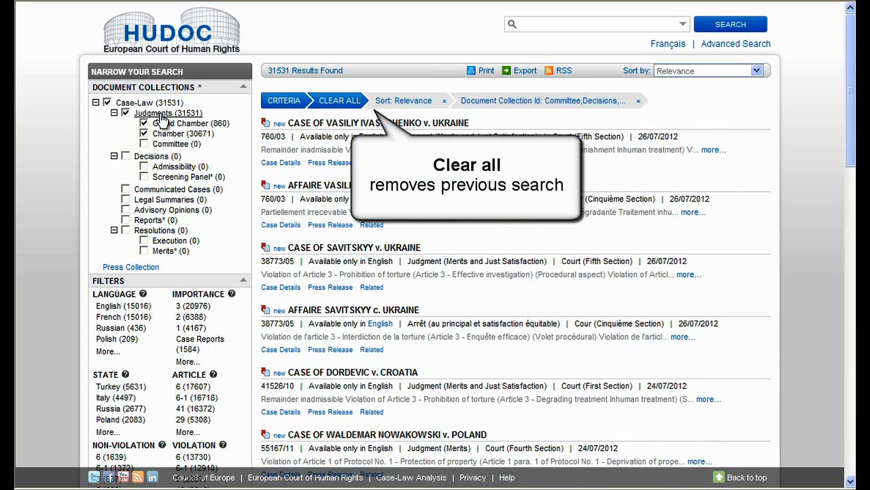
pyautogui.moveTo(143, 294)
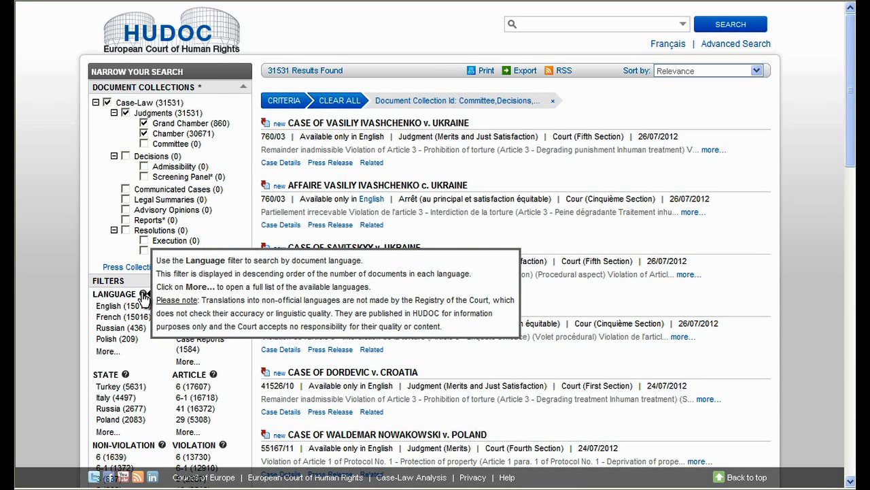
# Step: Apply the Italian (128) language filter, then view and dismiss the full Importance list
pyautogui.click(107, 353)
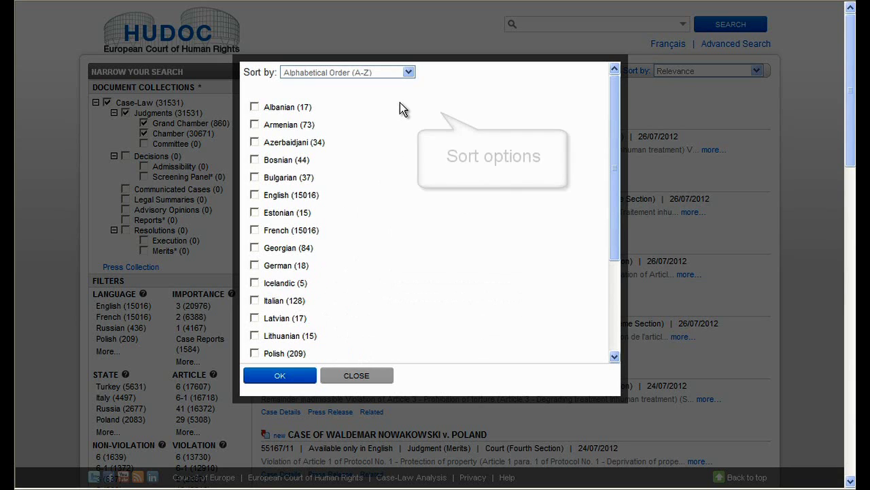
pyautogui.click(408, 72)
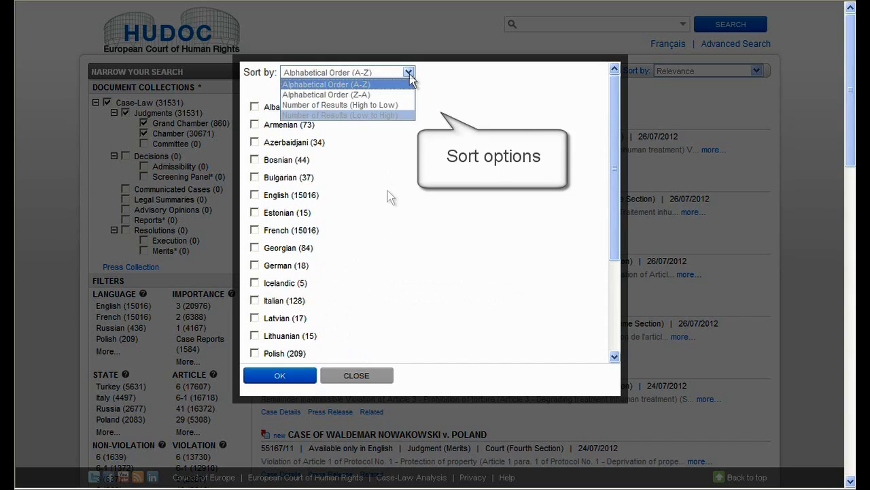
pyautogui.click(254, 300)
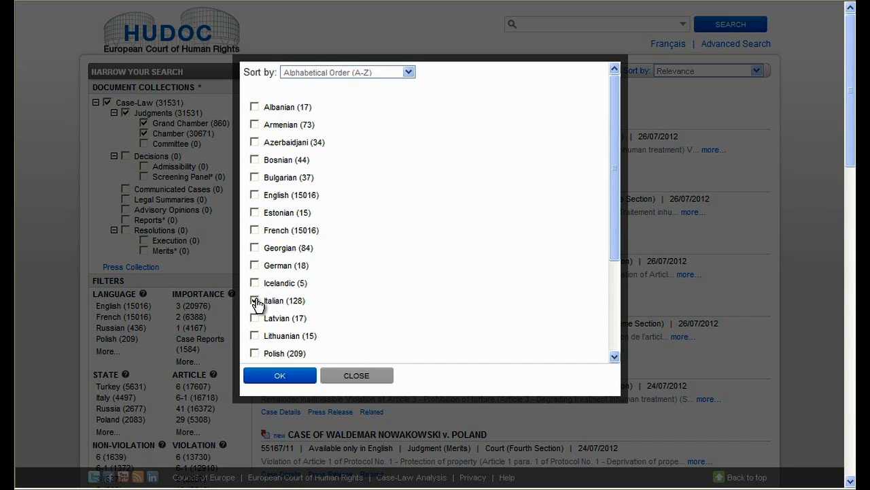
pyautogui.click(275, 376)
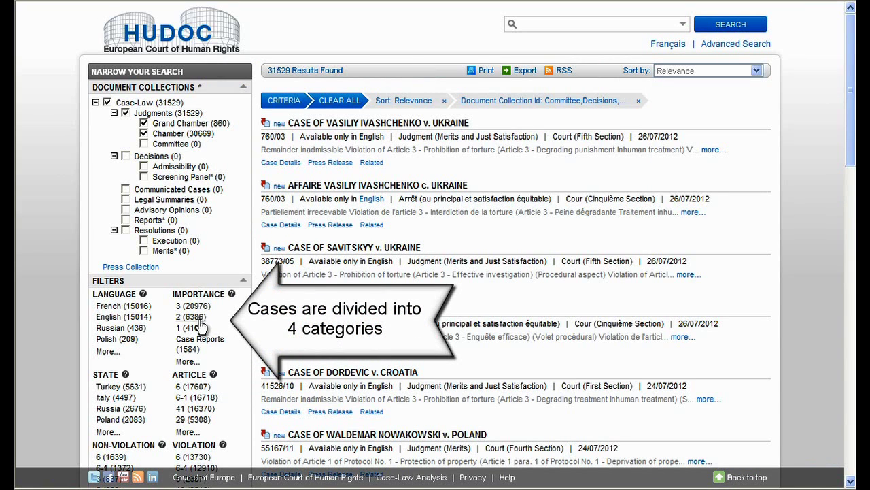
pyautogui.click(185, 362)
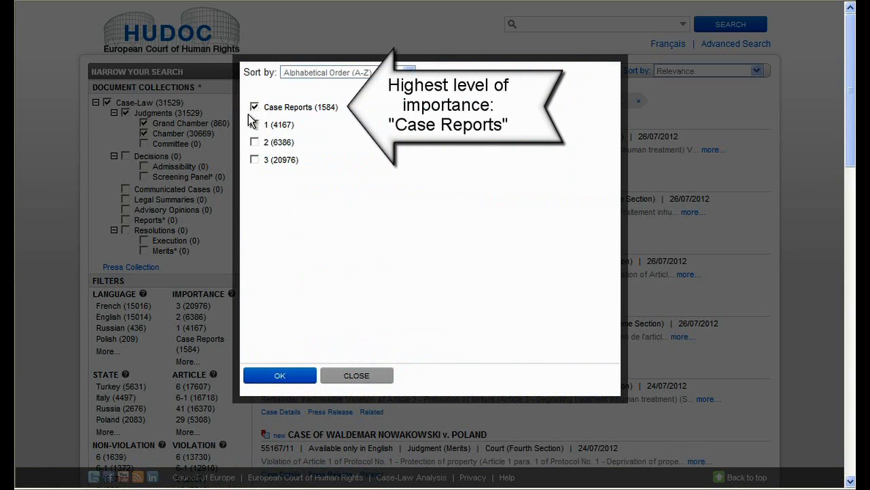
pyautogui.click(359, 381)
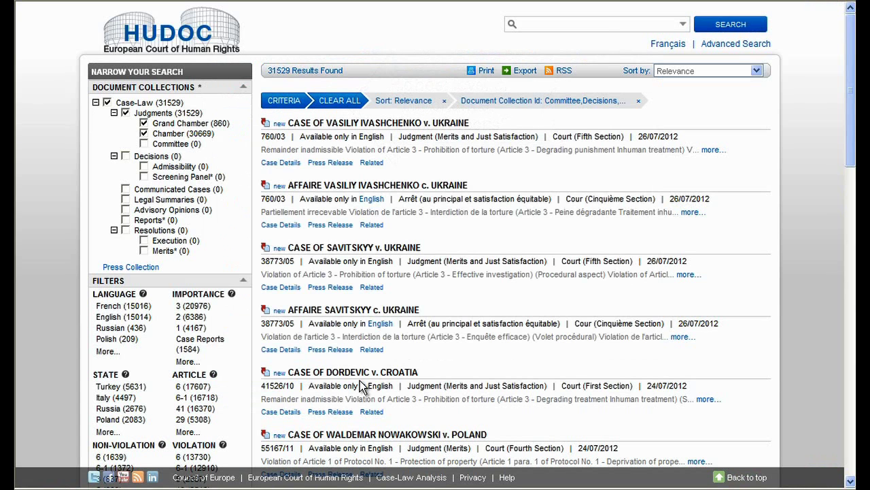
# Step: Filter to Case Reports importance and tick Article 6 (13730) among violated articles
pyautogui.moveTo(233, 294)
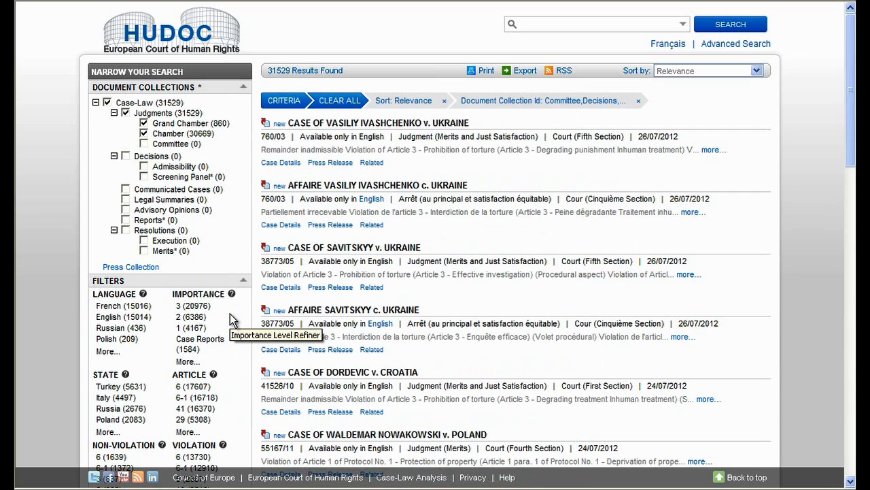
pyautogui.click(192, 346)
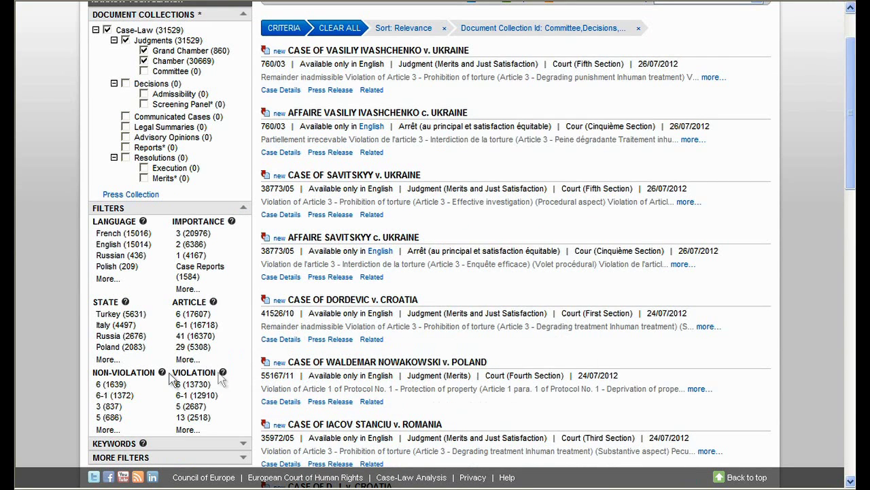
pyautogui.moveTo(166, 377)
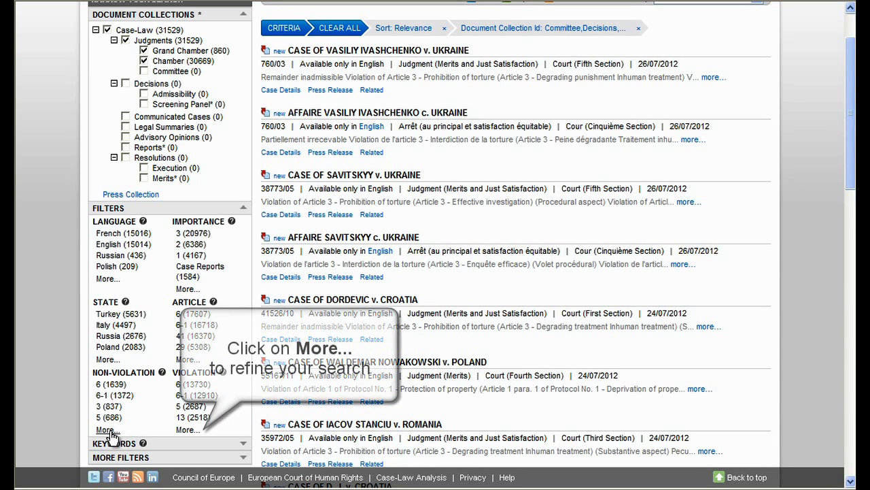
pyautogui.click(187, 431)
pyautogui.scroll(-3, 304, 295)
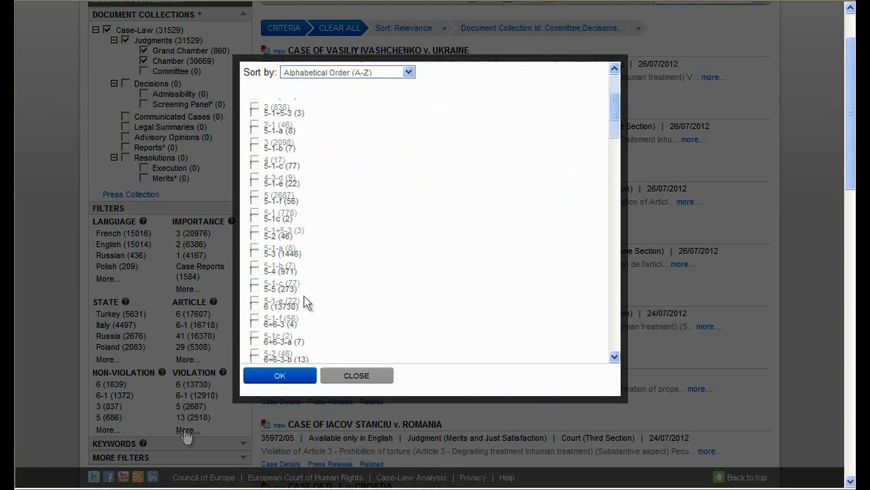
pyautogui.click(255, 306)
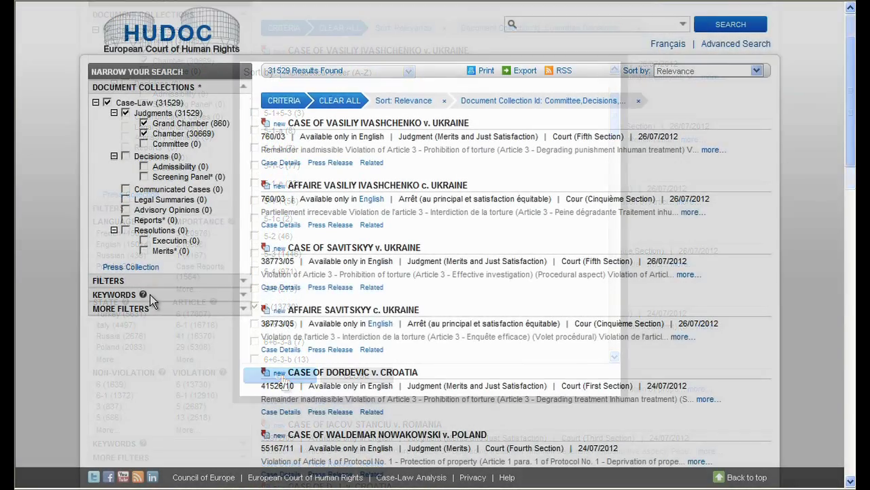
pyautogui.moveTo(145, 297)
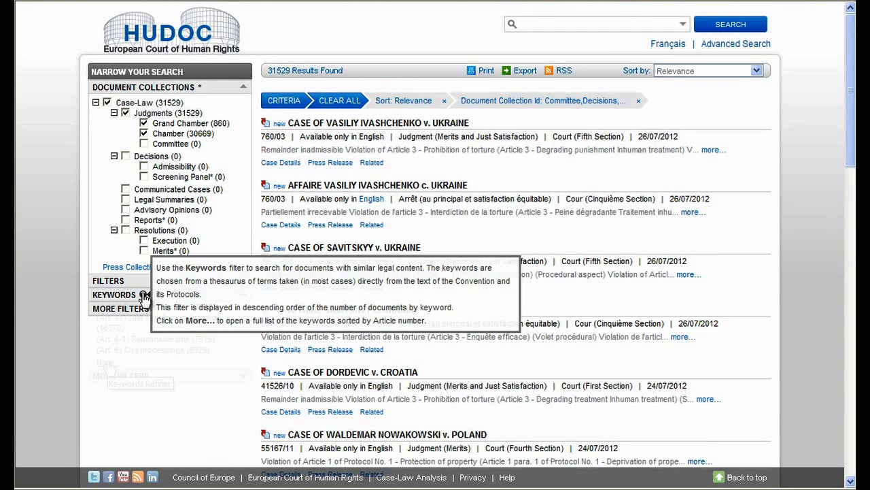
# Step: In the full keyword list, expand Art. 6 and search its keywords for 'proceedings'
pyautogui.click(145, 296)
pyautogui.click(105, 362)
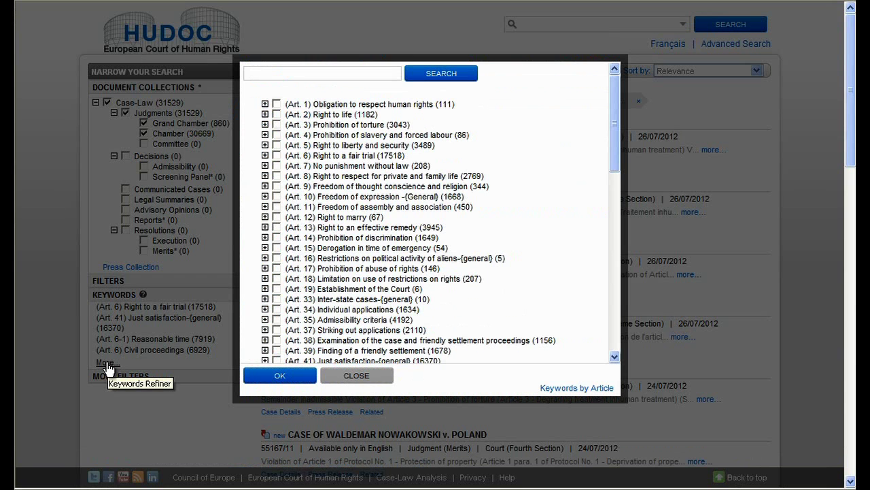
pyautogui.click(265, 156)
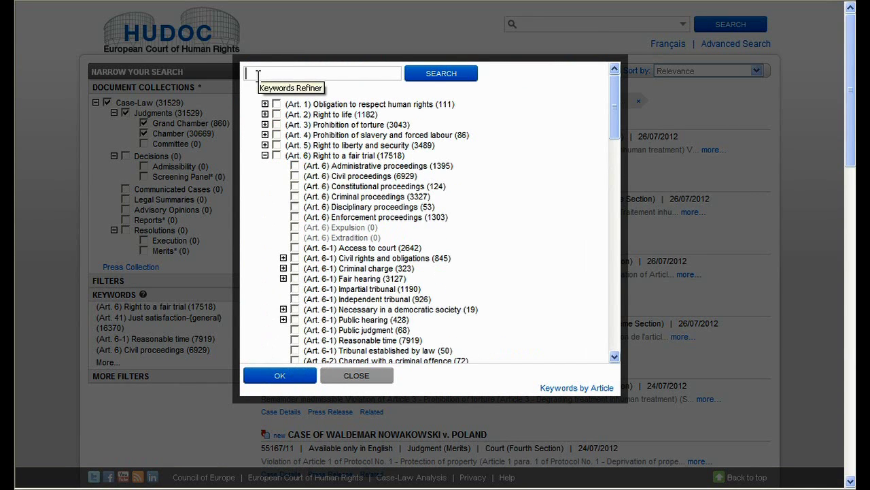
pyautogui.write('proceedings')
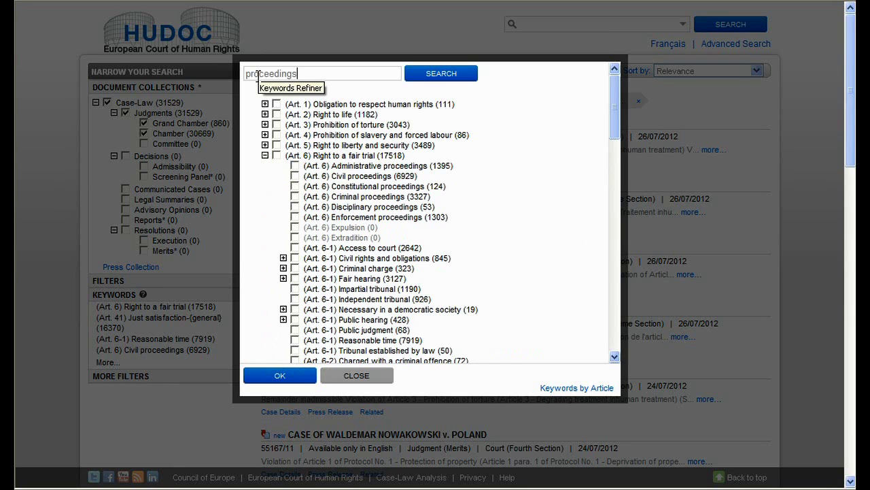
pyautogui.click(441, 74)
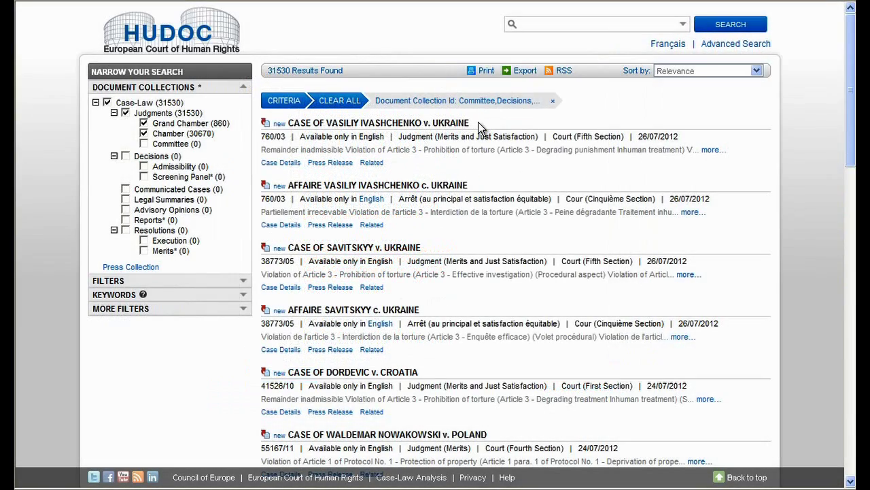
# Step: Open CASE OF VASILIY IVASHCHENKO v. UKRAINE from the results and scroll its text
pyautogui.click(439, 125)
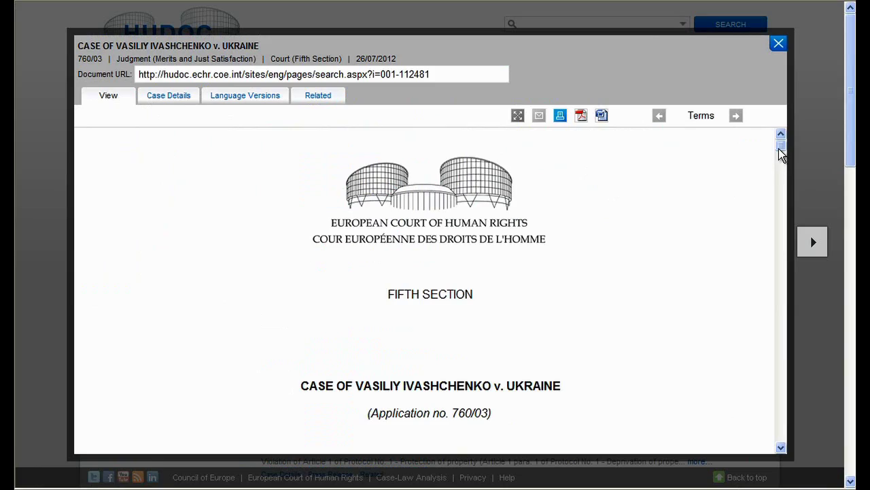
pyautogui.moveTo(782, 148)
pyautogui.mouseDown()
pyautogui.moveTo(783, 188)
pyautogui.moveTo(781, 141)
pyautogui.mouseUp()
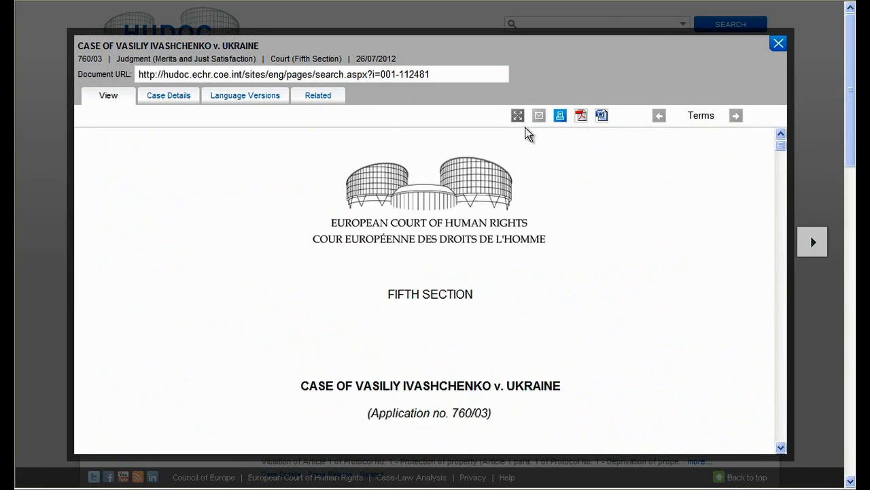